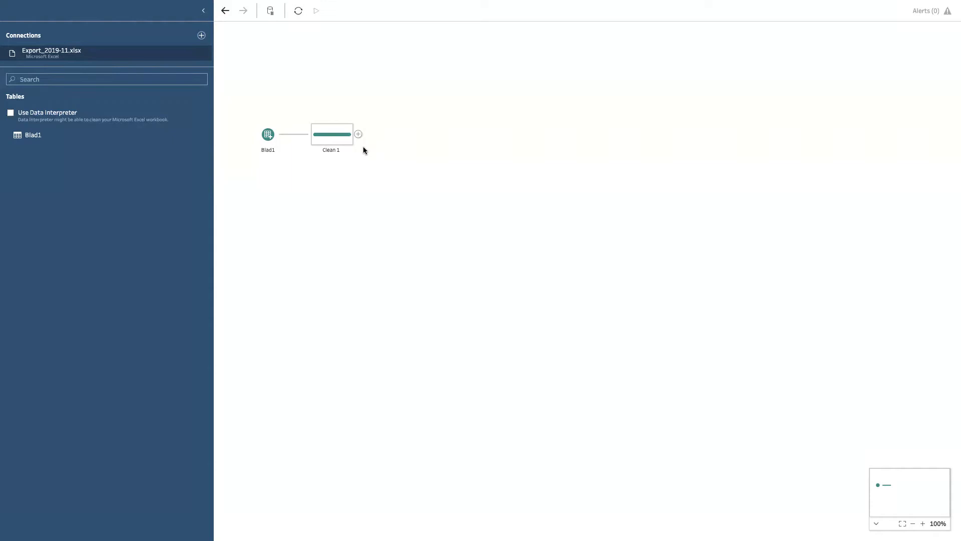
Add an Output step after the Clean 1 step in the flow
{"action": "left_click", "coordinate": [267, 136]}
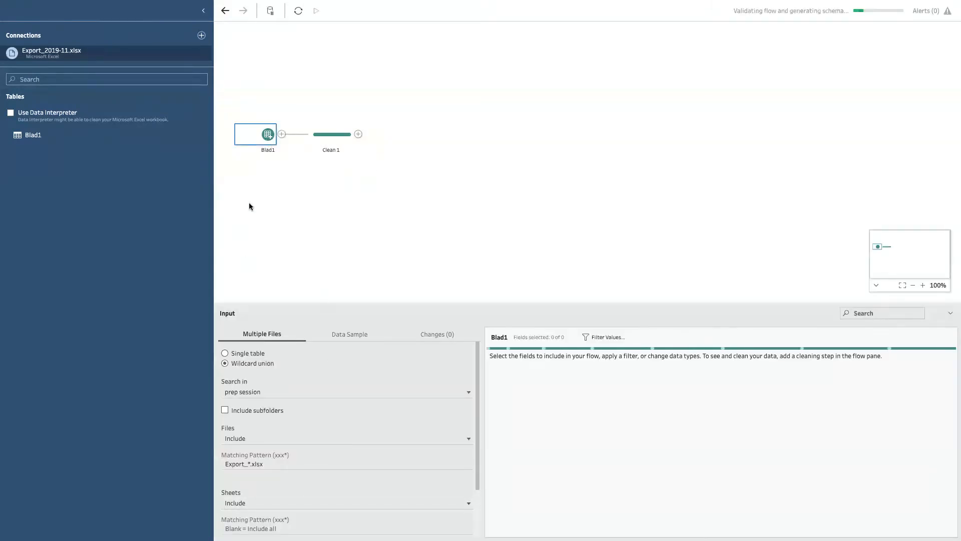
{"action": "left_click", "coordinate": [359, 134]}
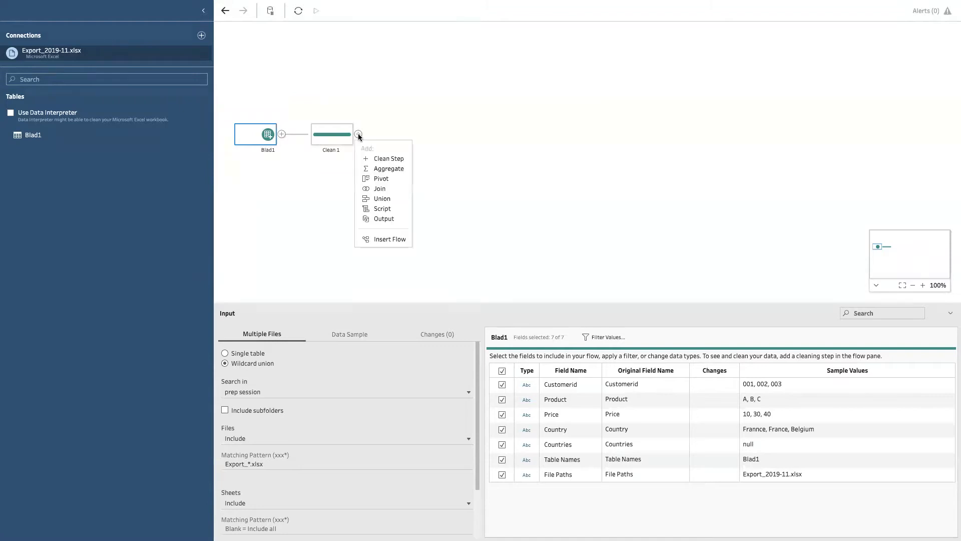
{"action": "left_click", "coordinate": [386, 218]}
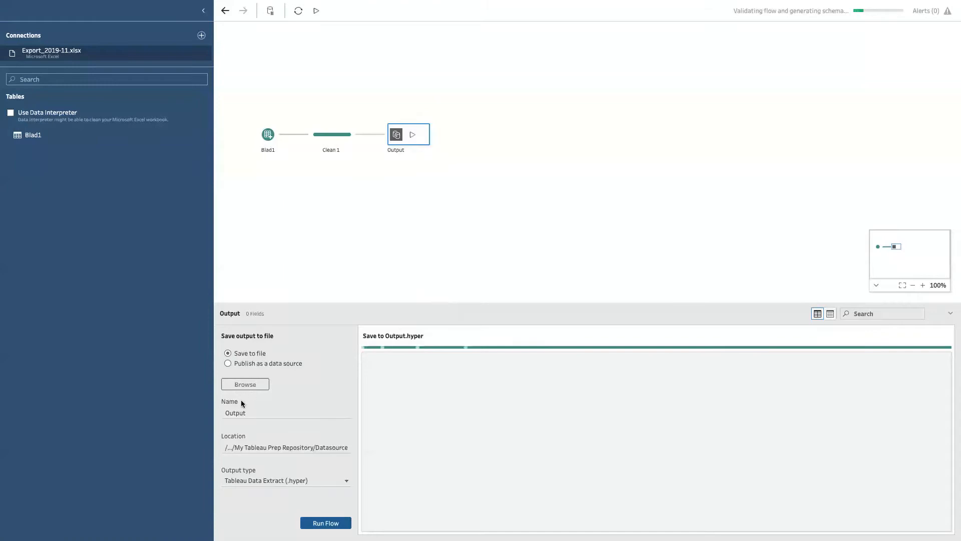
Set the output to publish as a data source to the Default project
{"action": "left_click", "coordinate": [270, 364]}
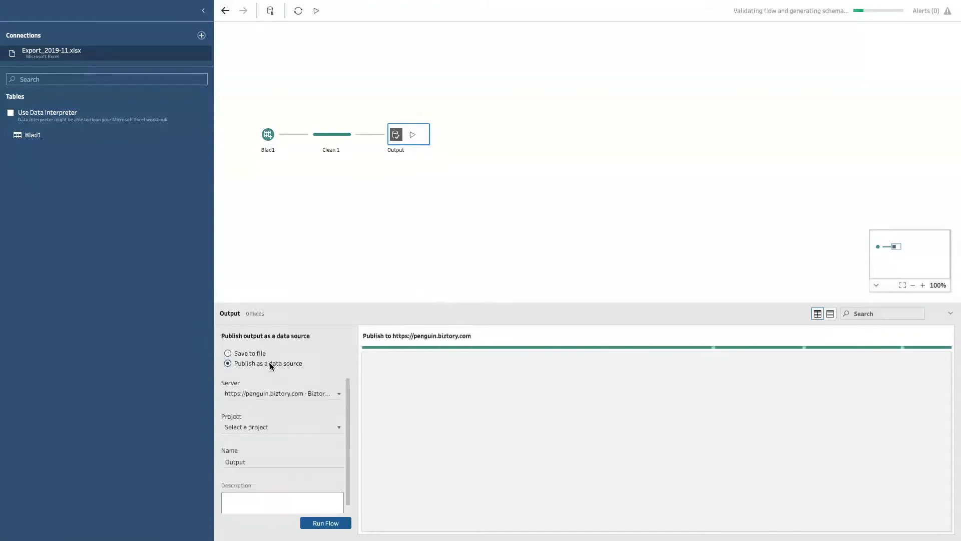
{"action": "left_click", "coordinate": [288, 426]}
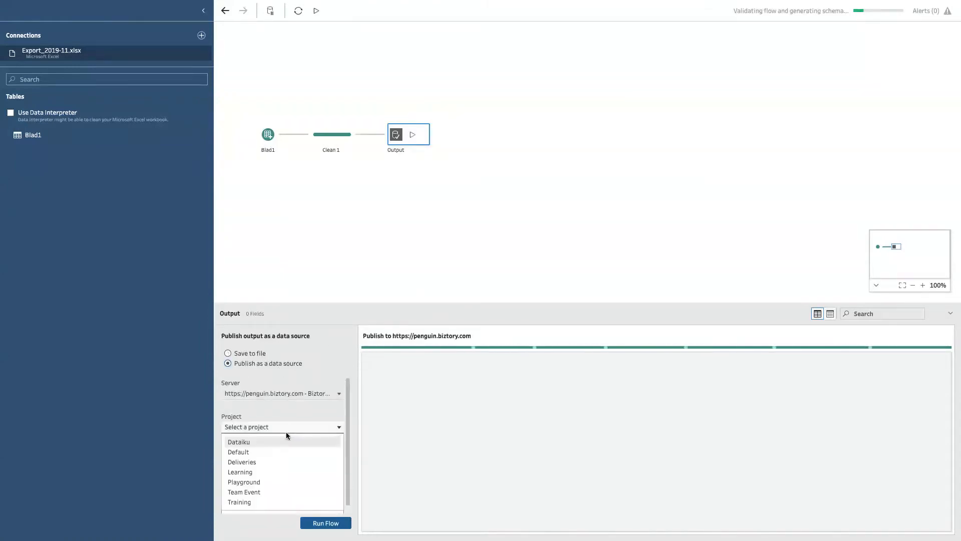
{"action": "left_click", "coordinate": [257, 441]}
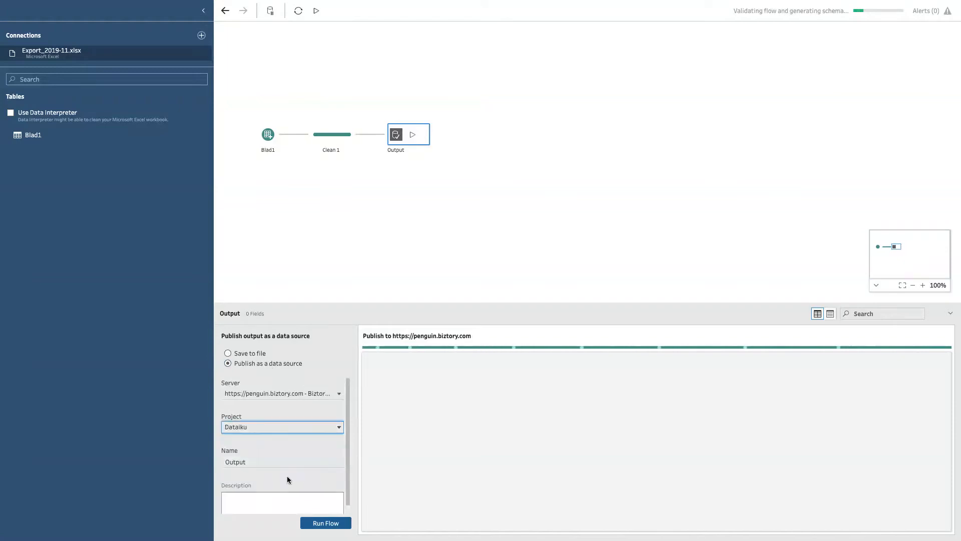
{"action": "left_click", "coordinate": [275, 430]}
{"action": "left_click", "coordinate": [265, 451]}
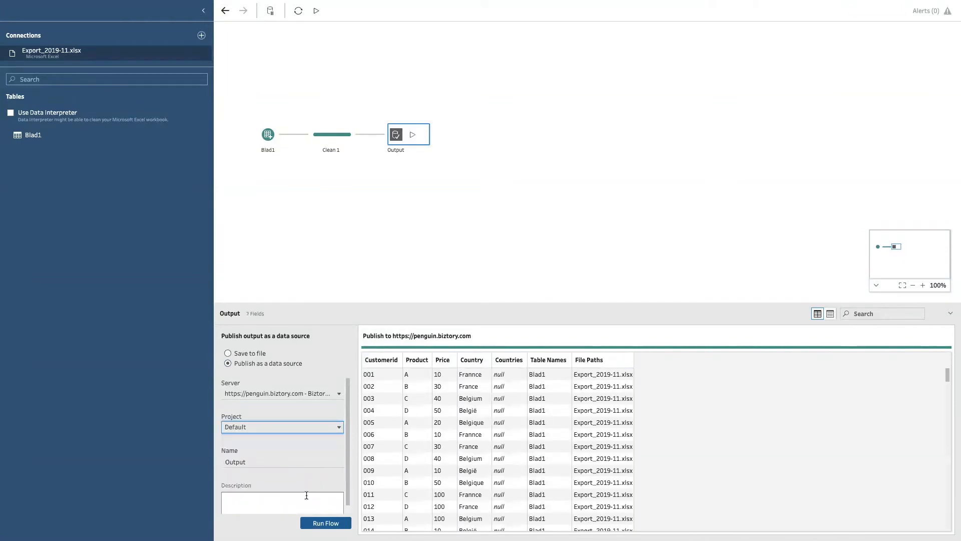
Name the published output Tableau Prep 2
{"action": "left_click", "coordinate": [267, 461]}
{"action": "type", "text": "Tableau Prep 2"}
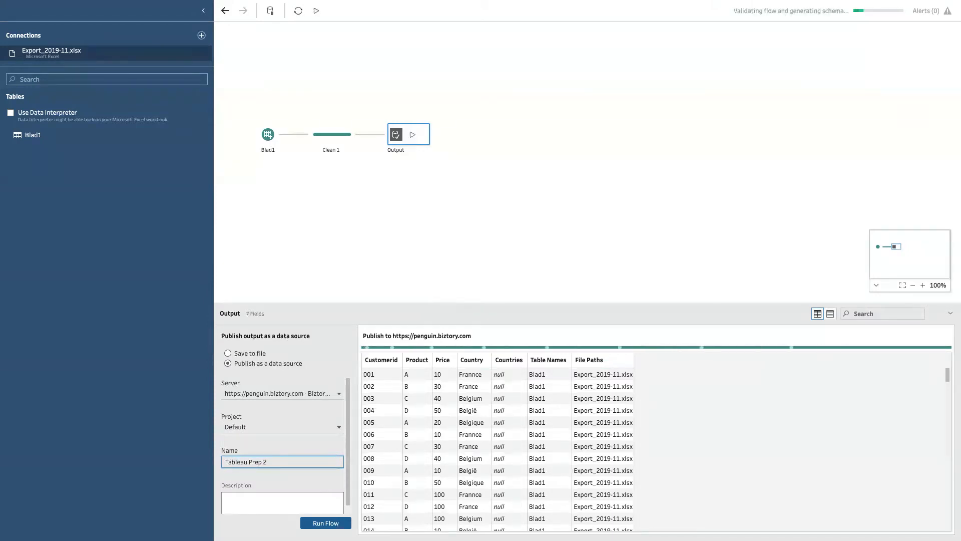
{"action": "left_click", "coordinate": [362, 242]}
{"action": "mouse_move", "coordinate": [163, 15]}
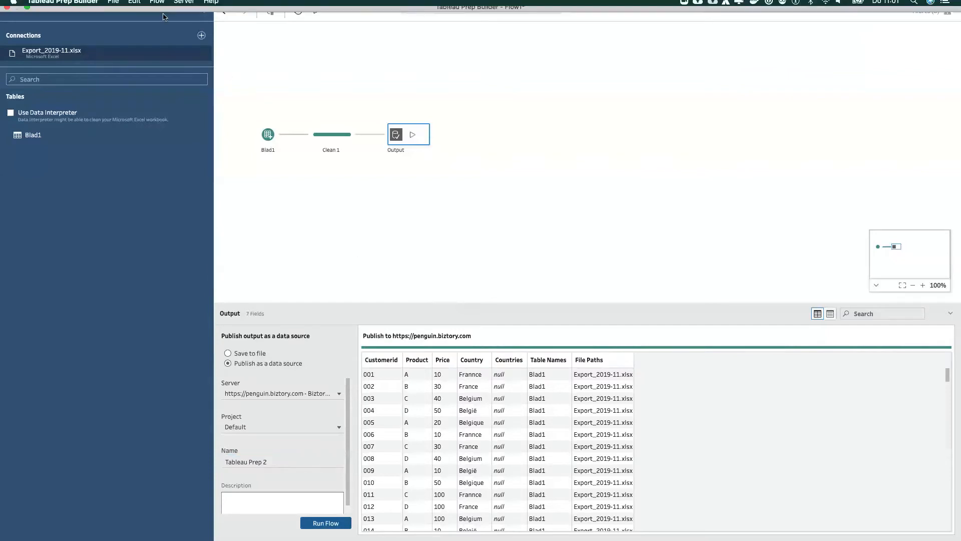
Run the flow to publish the output data source
{"action": "left_click", "coordinate": [327, 525]}
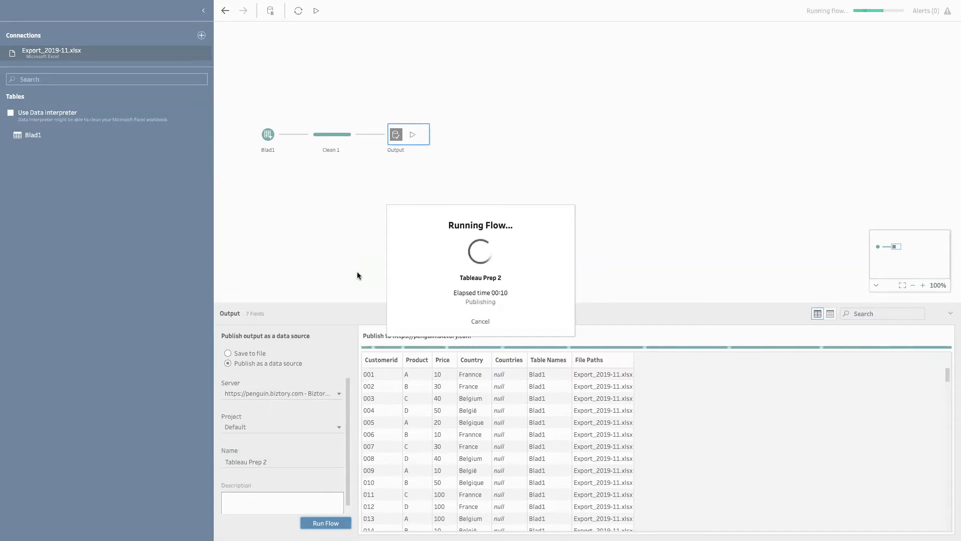
{"action": "left_click", "coordinate": [480, 321]}
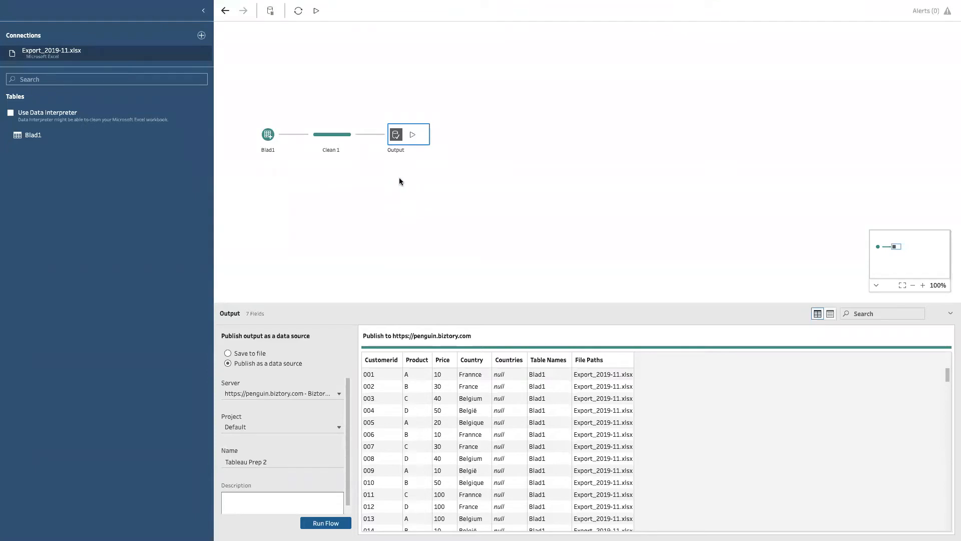
Start publishing the flow to the server with the description "This is the flow which combines all of our exports for each month"
{"action": "left_click", "coordinate": [398, 204]}
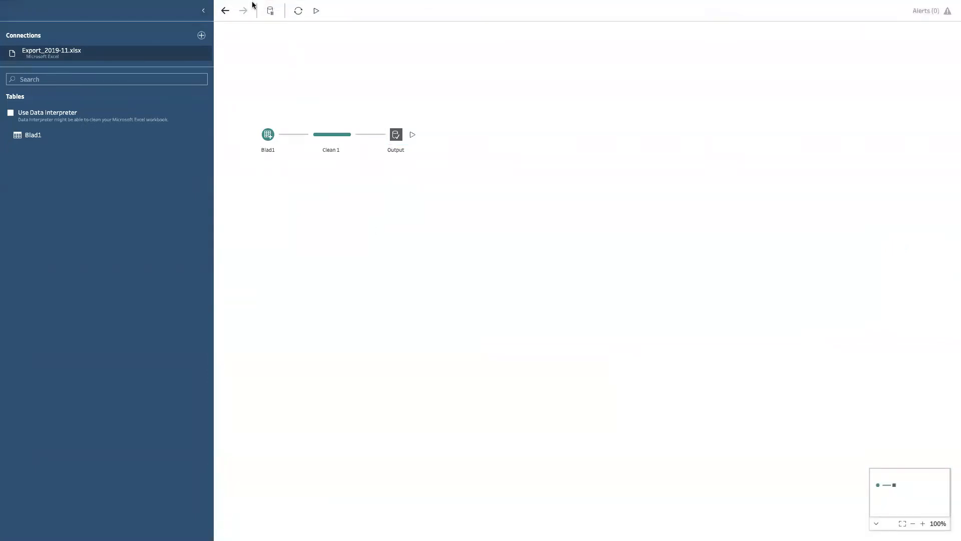
{"action": "left_click", "coordinate": [185, 6]}
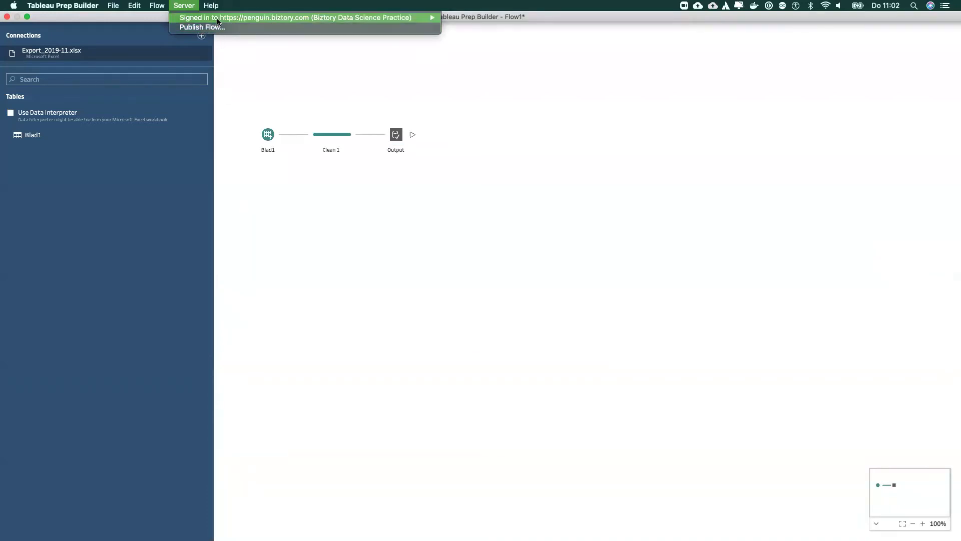
{"action": "left_click", "coordinate": [219, 29]}
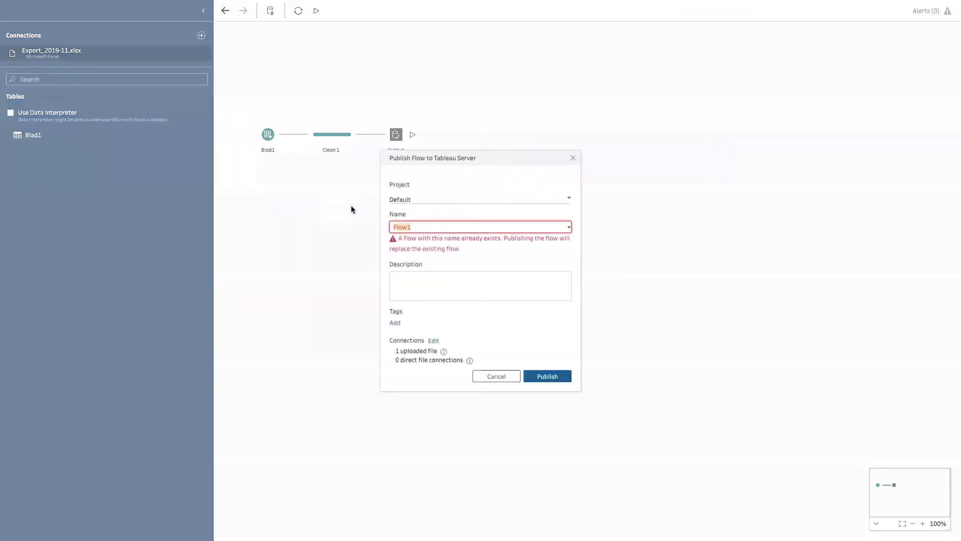
{"action": "left_click", "coordinate": [433, 228]}
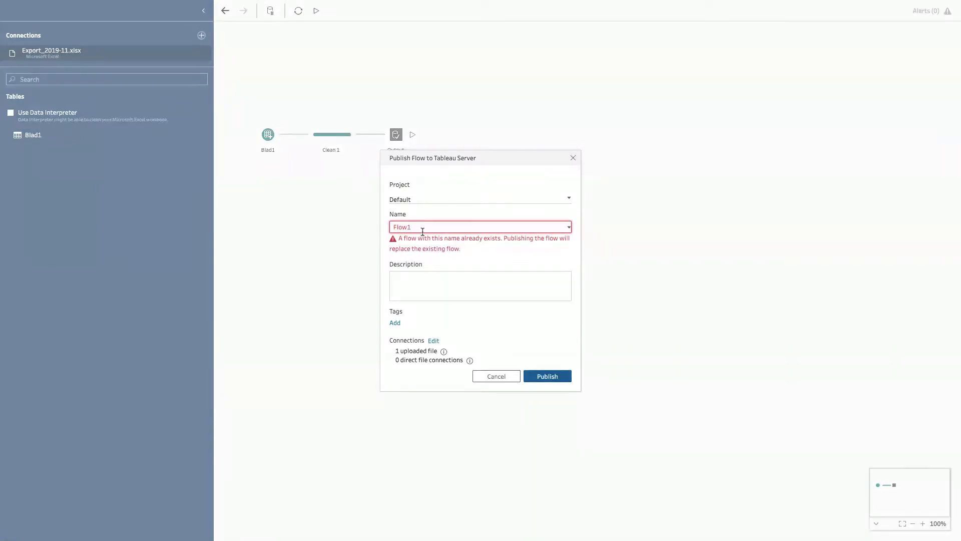
{"action": "left_click", "coordinate": [423, 271]}
{"action": "type", "text": "This is the flow which combijes all o"}
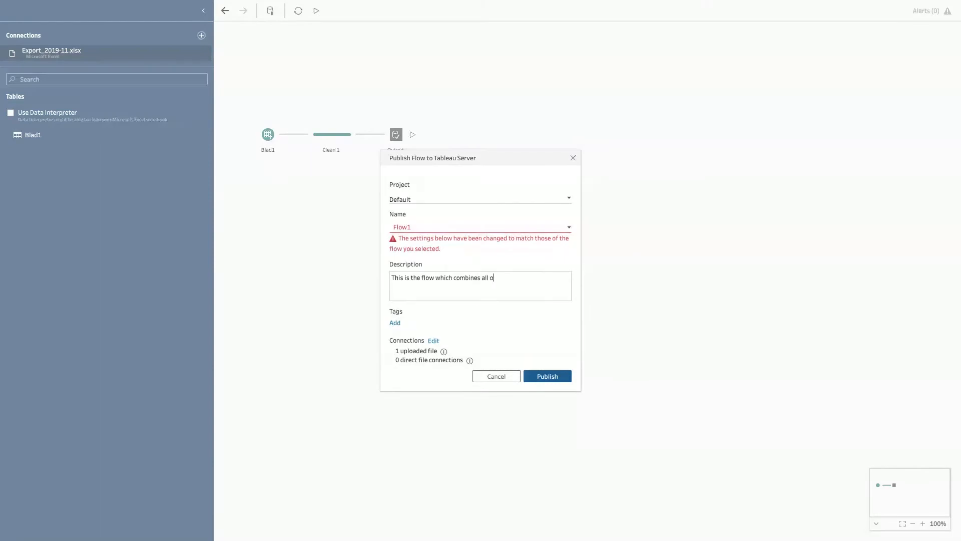
{"action": "type", "text": "f our exports fooeach month"}
Switch the Excel file's connection to direct connection and back to upload
{"action": "mouse_move", "coordinate": [441, 349]}
{"action": "left_click", "coordinate": [434, 341]}
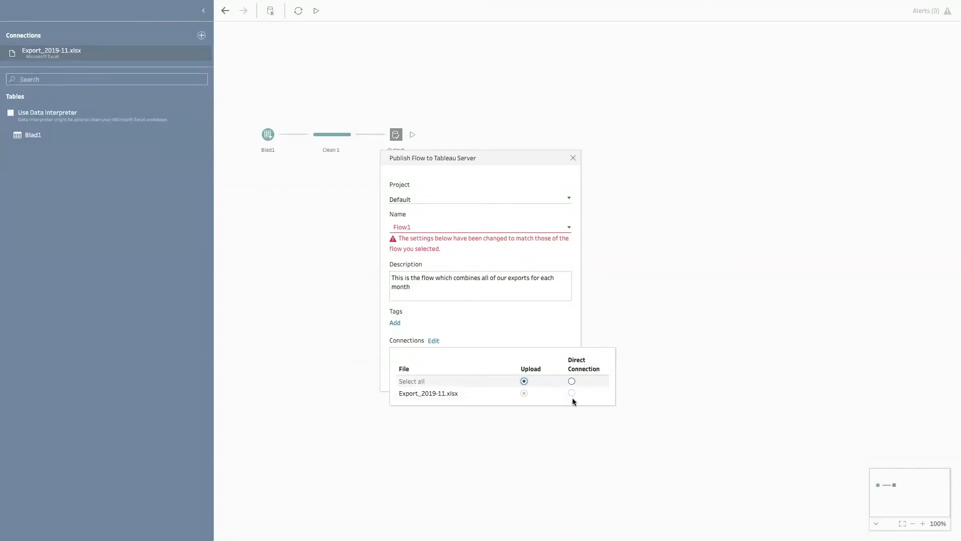
{"action": "left_click", "coordinate": [572, 382]}
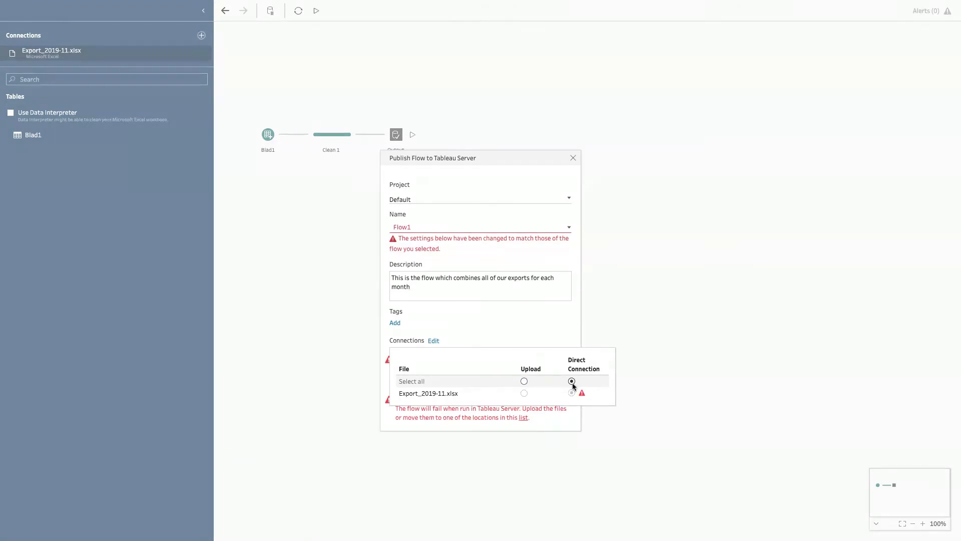
{"action": "left_click", "coordinate": [525, 382]}
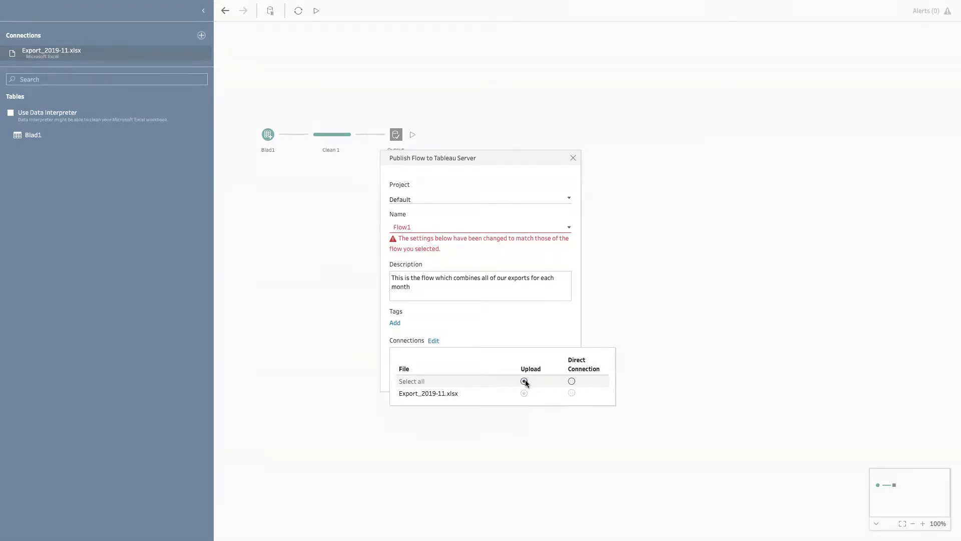
{"action": "left_click", "coordinate": [529, 318]}
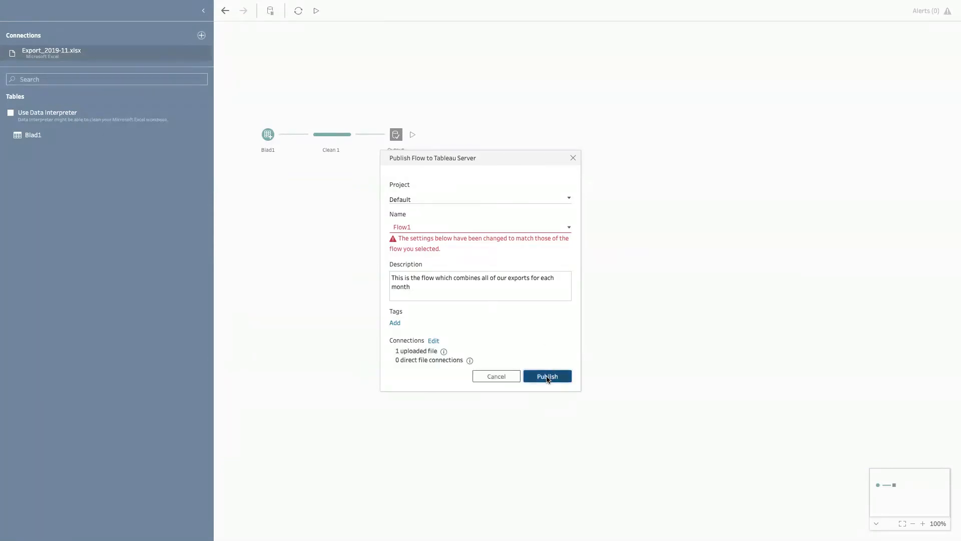
Publish the flow to the server and close the completion message
{"action": "left_click", "coordinate": [548, 379]}
{"action": "left_click", "coordinate": [561, 298]}
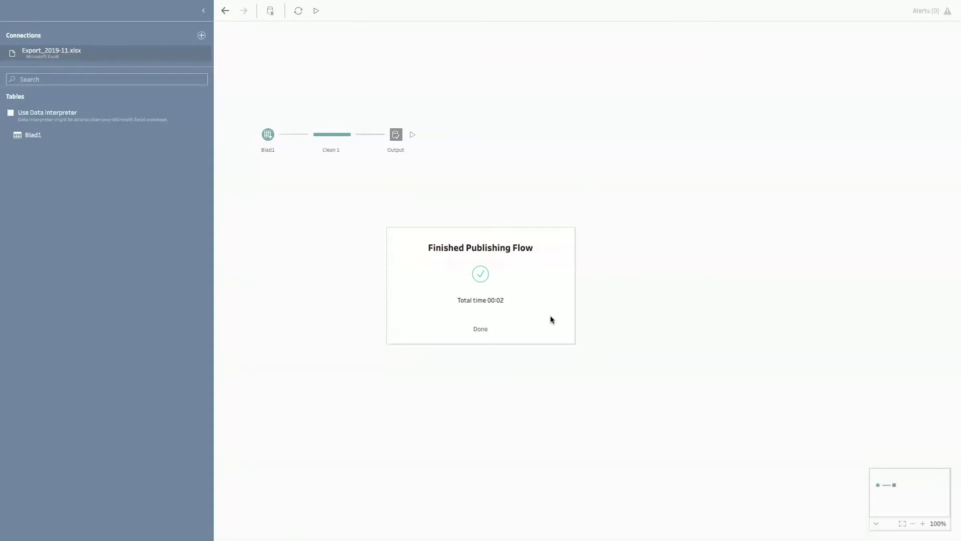
{"action": "left_click", "coordinate": [479, 328]}
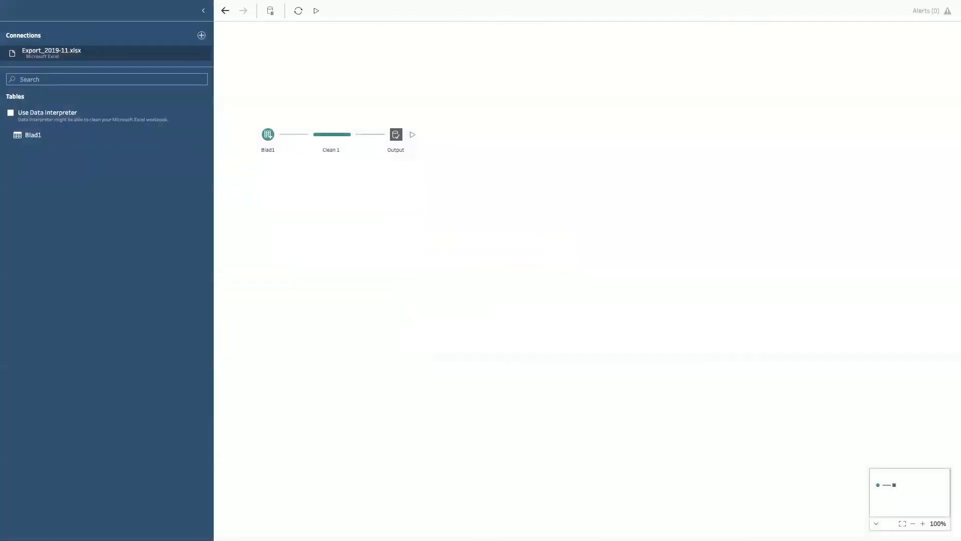
Switch to Safari and close the publishing notice on the flow's server page
{"action": "mouse_move", "coordinate": [152, 3]}
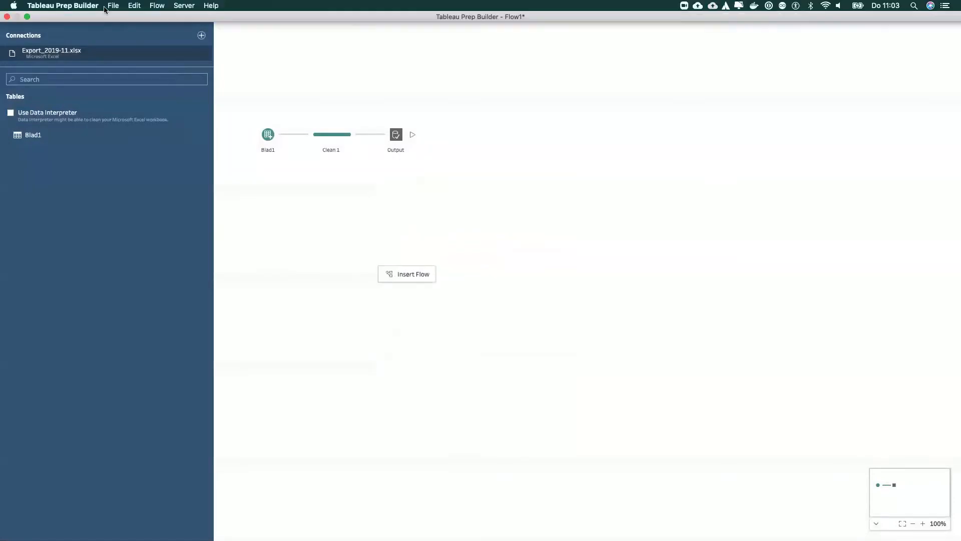
{"action": "left_click", "coordinate": [27, 16]}
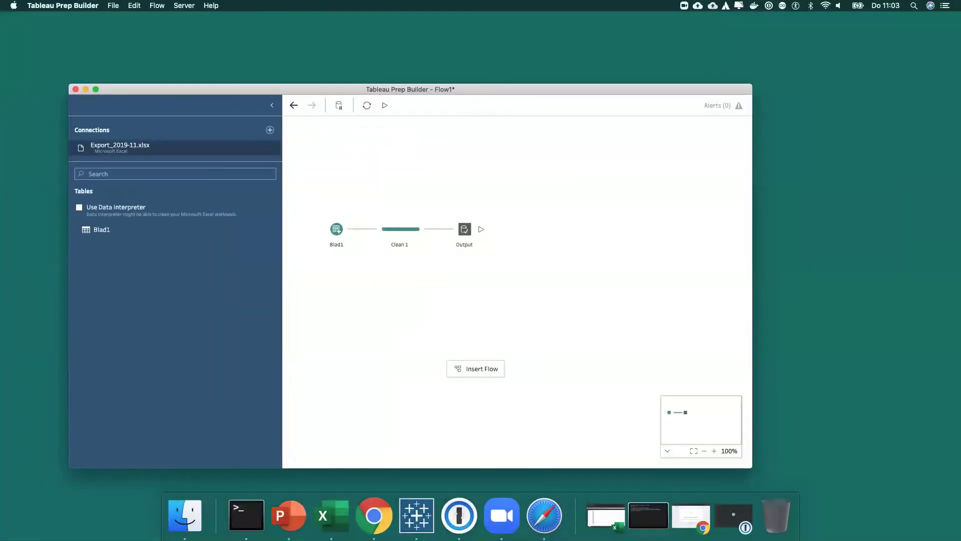
{"action": "left_click_drag", "start_coordinate": [0, 125], "coordinate": [302, 130]}
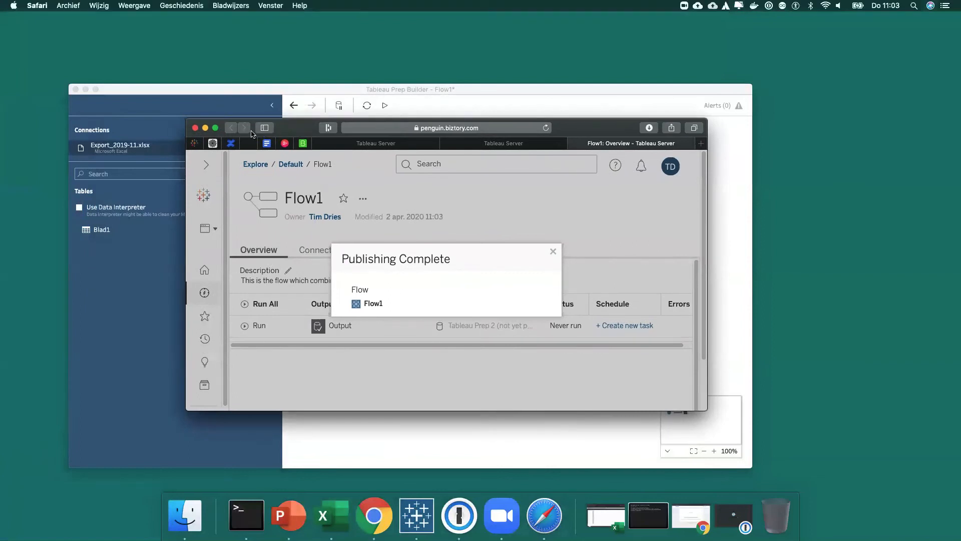
{"action": "left_click", "coordinate": [216, 128]}
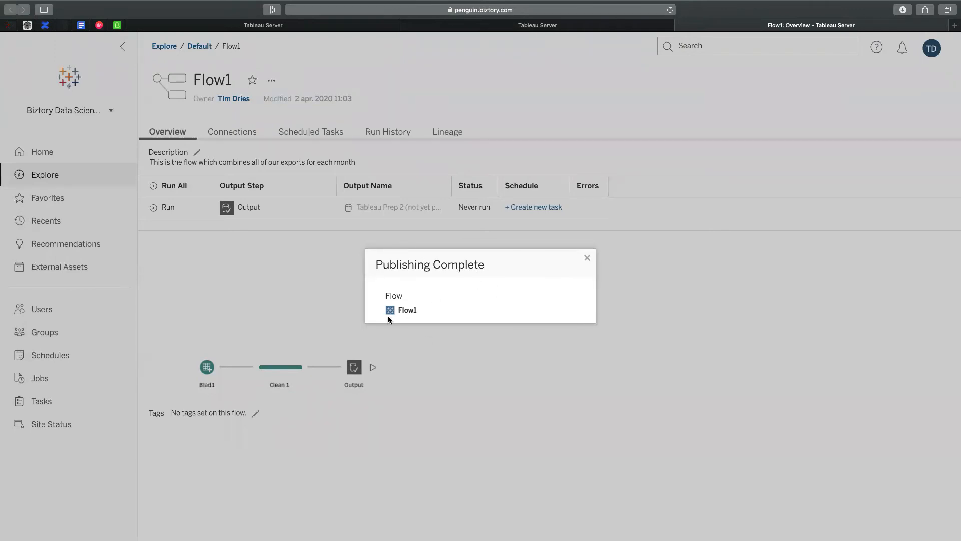
{"action": "left_click", "coordinate": [587, 259]}
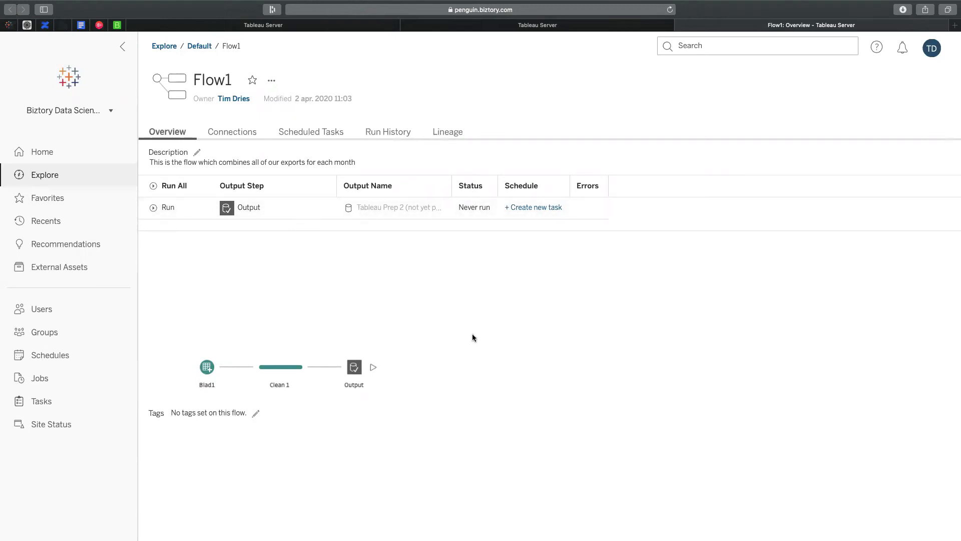
Create a task running the flow on the Run Flow - First of the month 1:00AM schedule, automatically including all output steps
{"action": "left_click", "coordinate": [542, 213]}
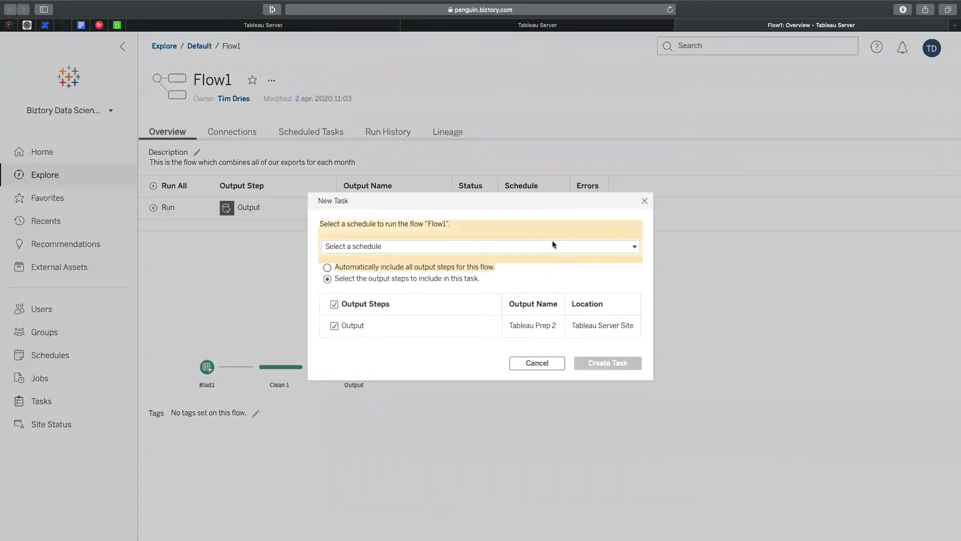
{"action": "left_click", "coordinate": [471, 248]}
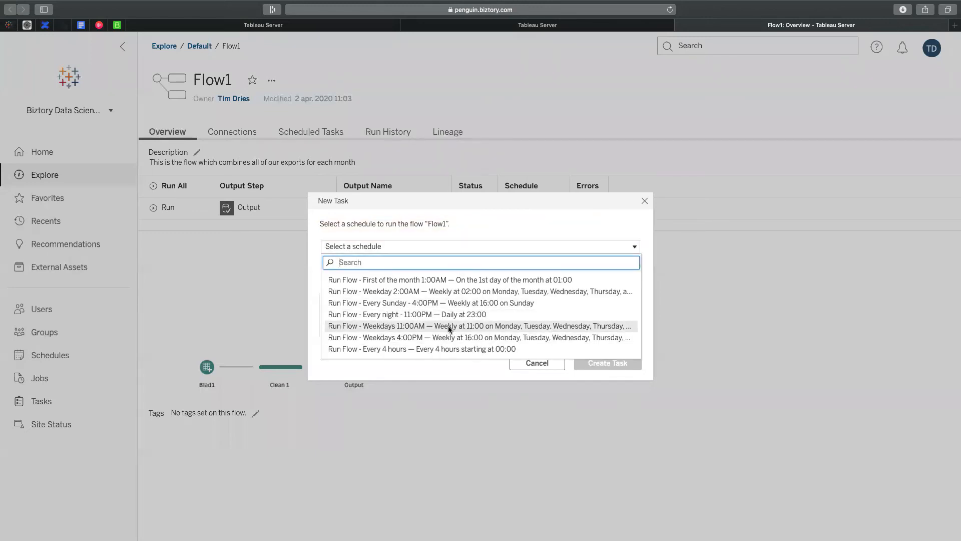
{"action": "left_click", "coordinate": [383, 280]}
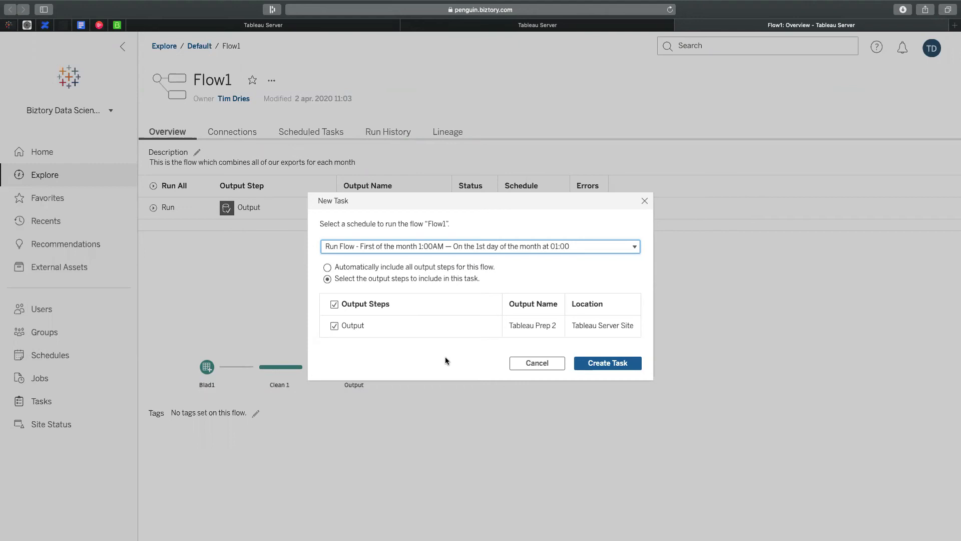
{"action": "left_click", "coordinate": [332, 266]}
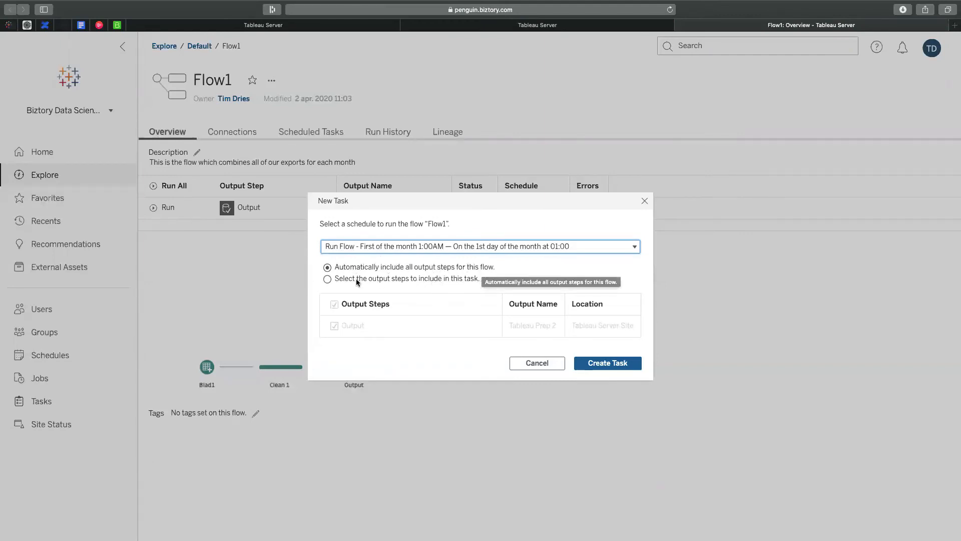
{"action": "left_click", "coordinate": [331, 278]}
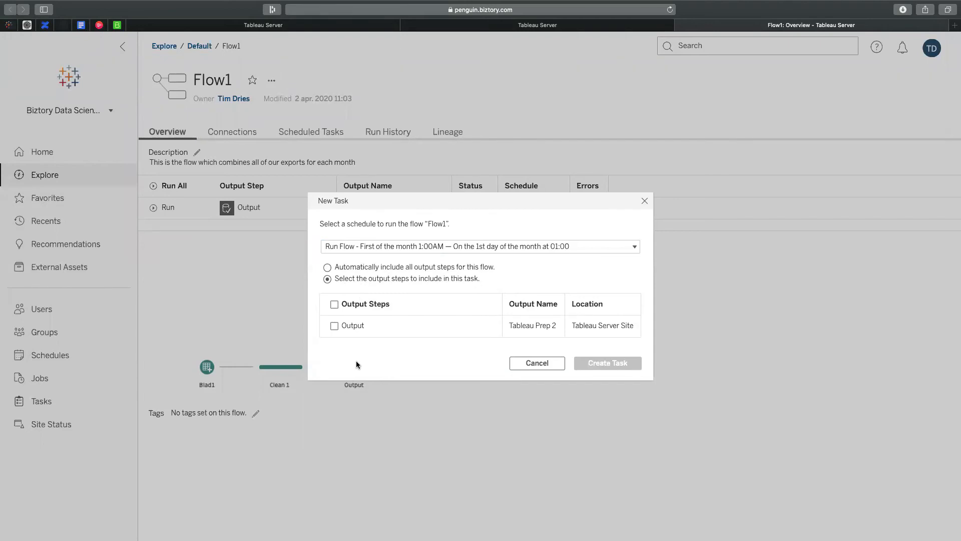
{"action": "left_click", "coordinate": [328, 268]}
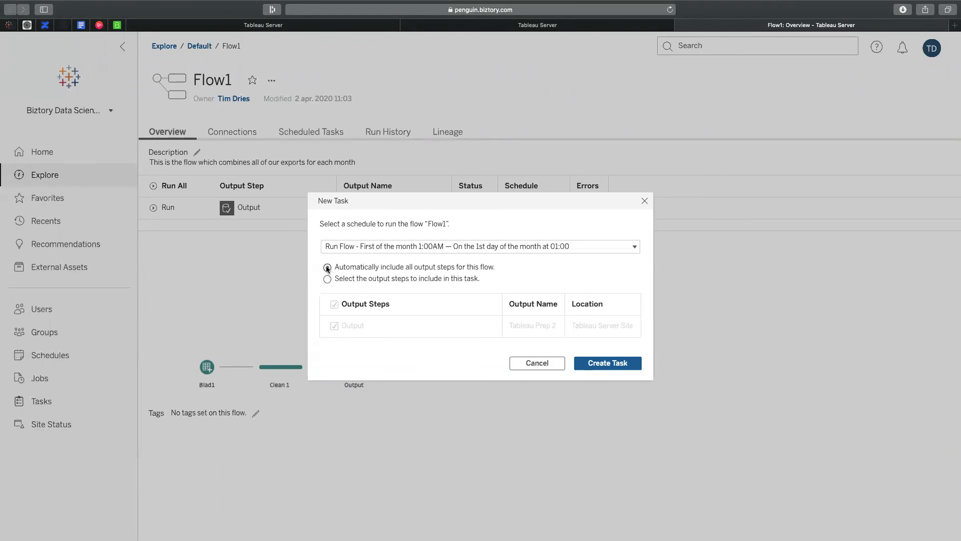
{"action": "left_click", "coordinate": [619, 368]}
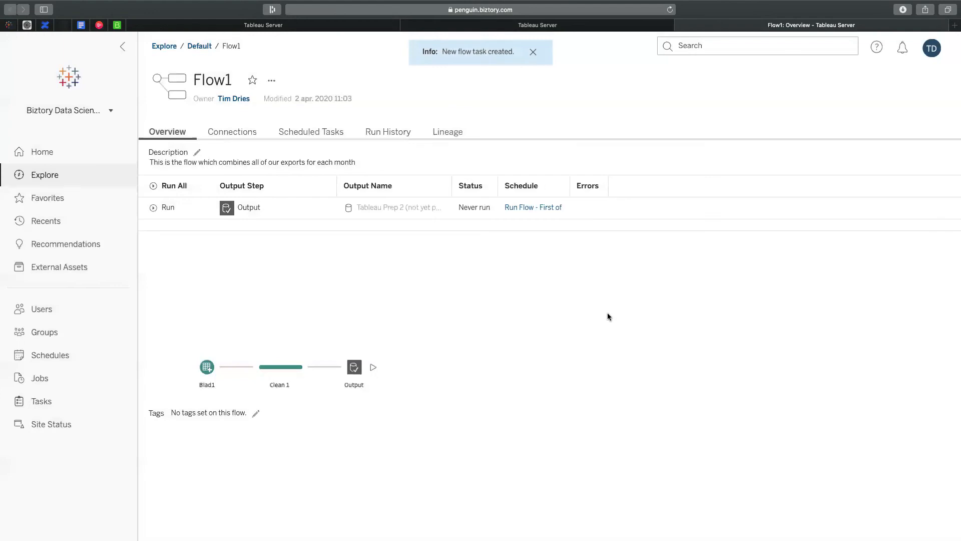
Review the server's jobs and the scheduled flow tasks
{"action": "left_click", "coordinate": [66, 382]}
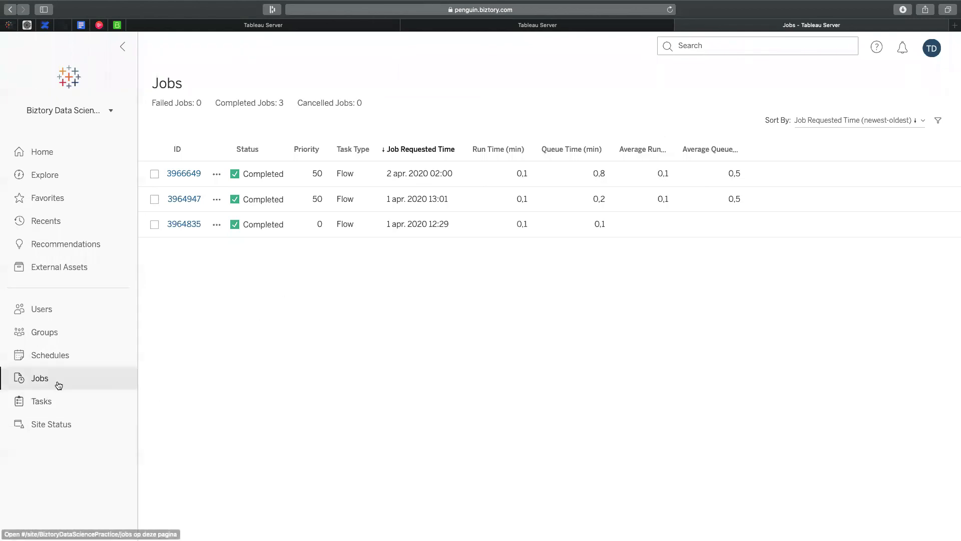
{"action": "left_click", "coordinate": [59, 402]}
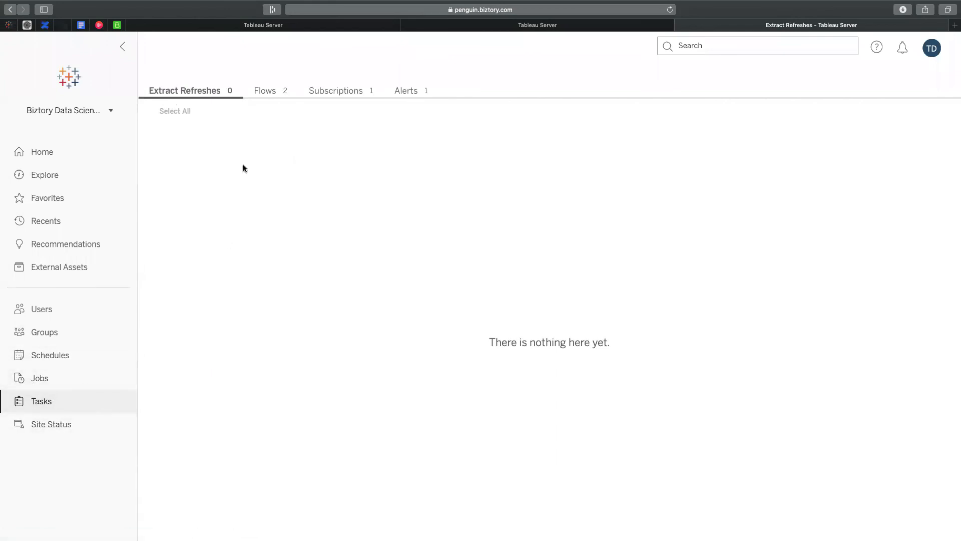
{"action": "left_click", "coordinate": [269, 90]}
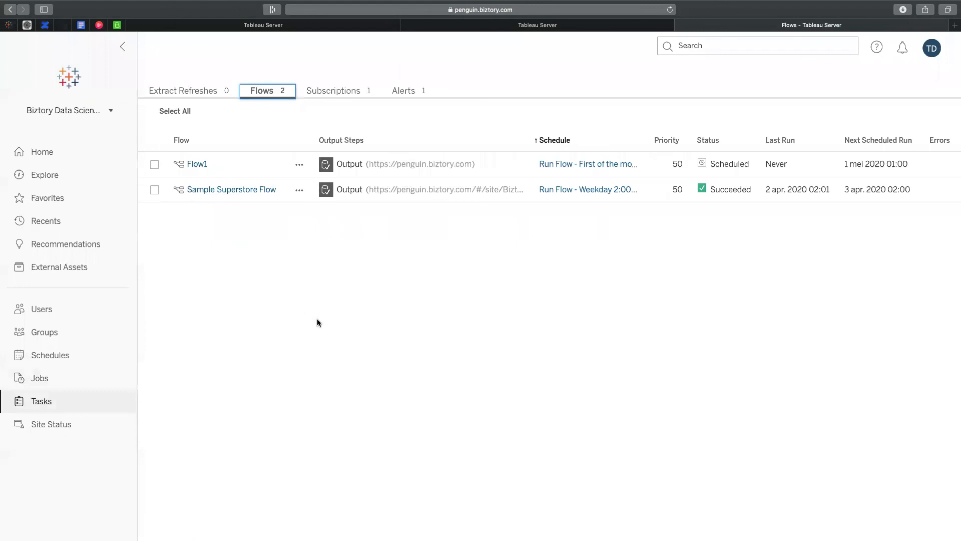